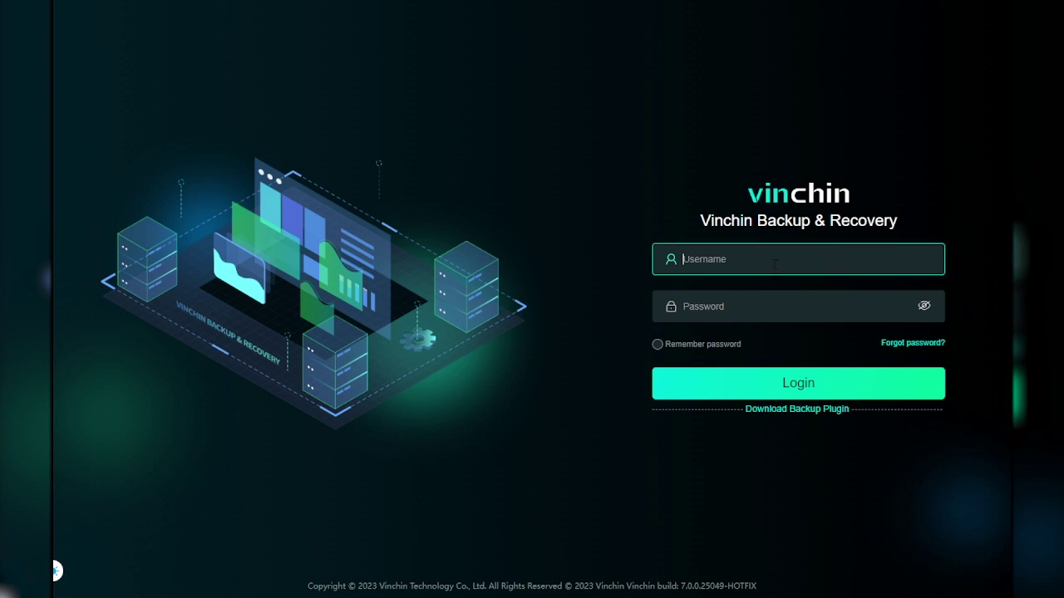
Step: Log in with the admin username and the administrator password to reach the Home dashboard
text(admin)
key(Tab)
text(123456)
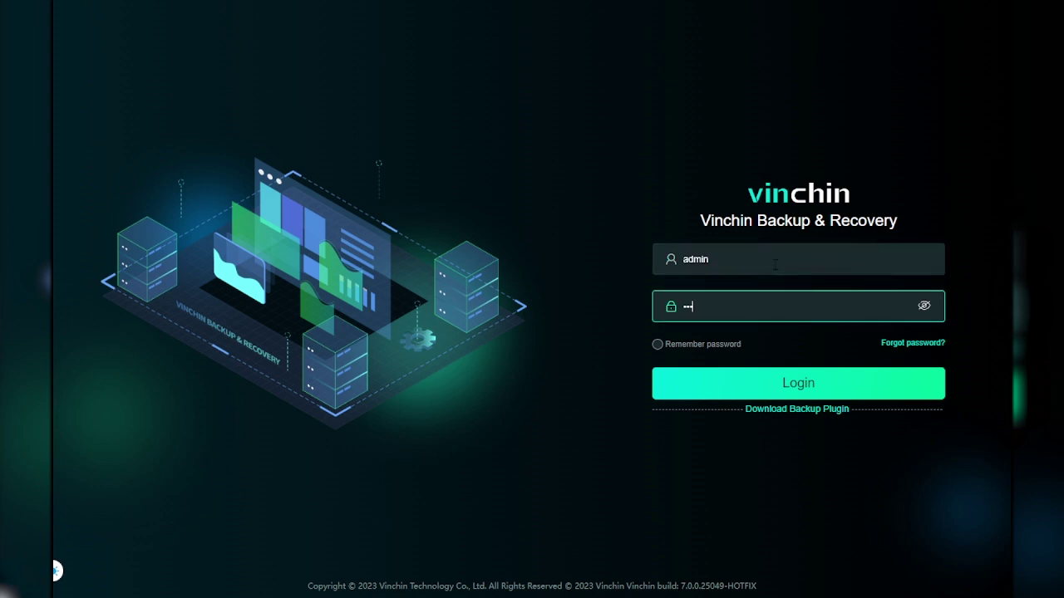
click(797, 383)
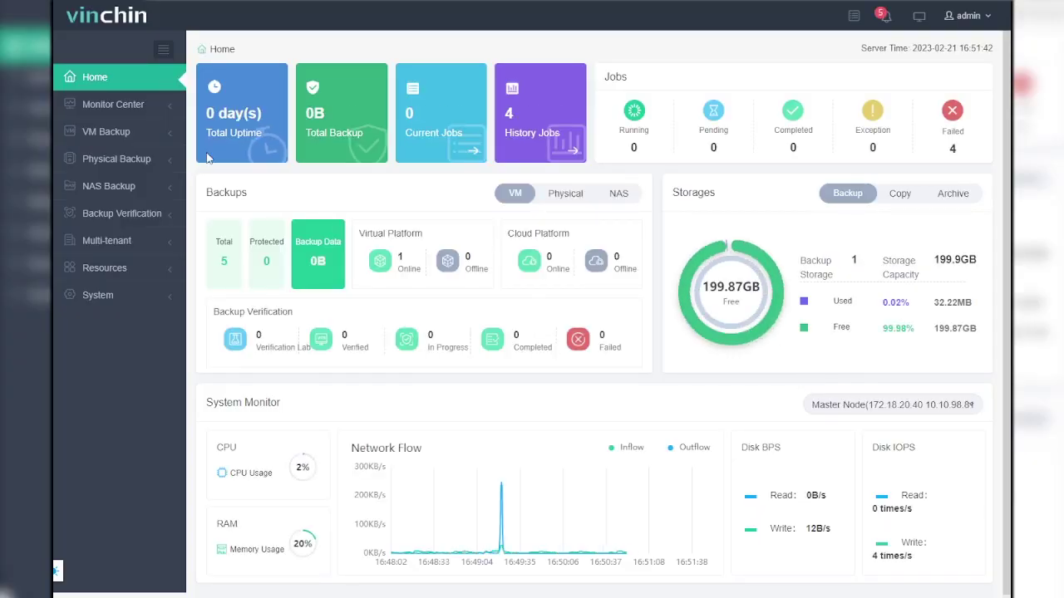
Step: Expand Physical Backup and then Server Backup in the sidebar
click(147, 165)
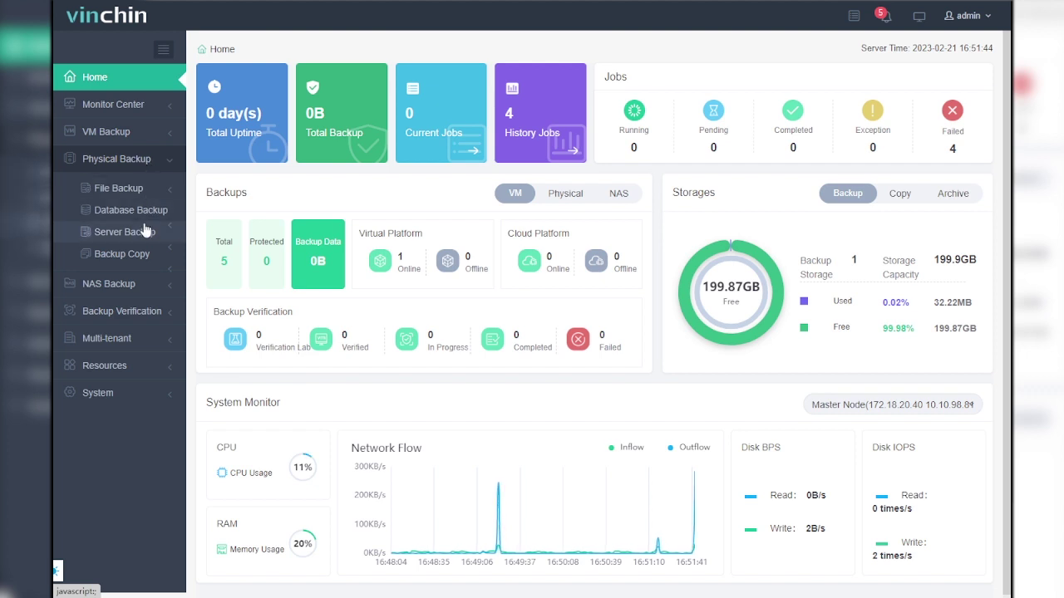
click(143, 233)
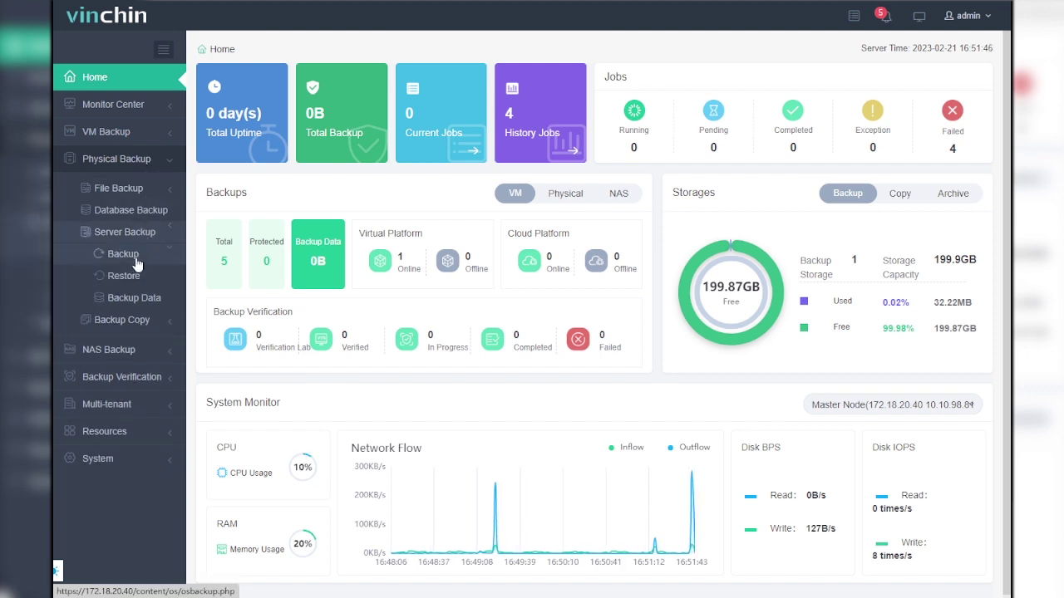
Step: Begin a Server Backup job for localhost.localdomain, keeping centos-root(/) and excluding centos-home(/home)
click(138, 260)
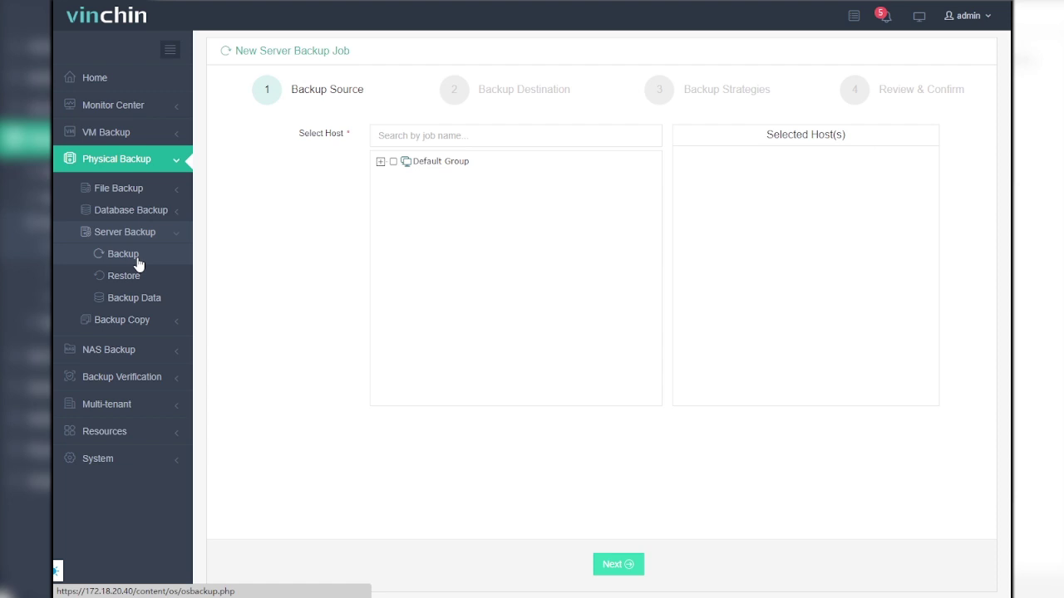
click(381, 161)
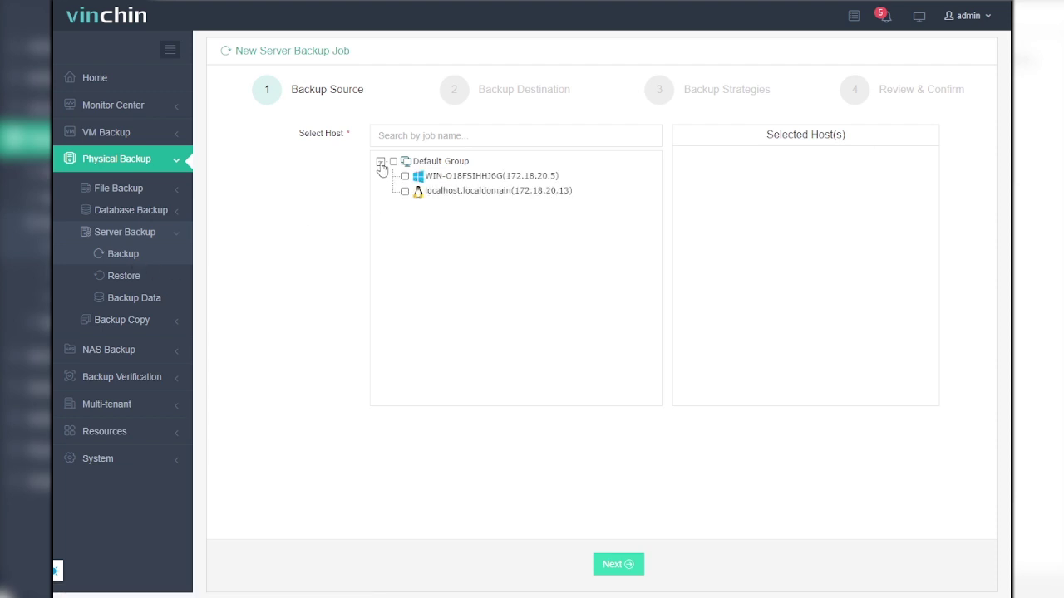
click(405, 191)
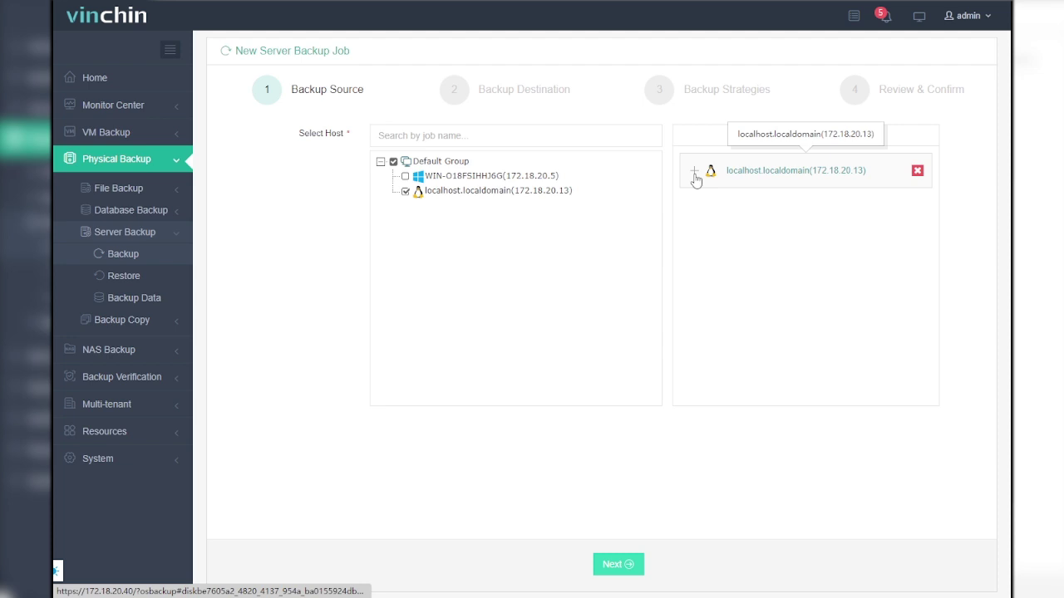
click(694, 174)
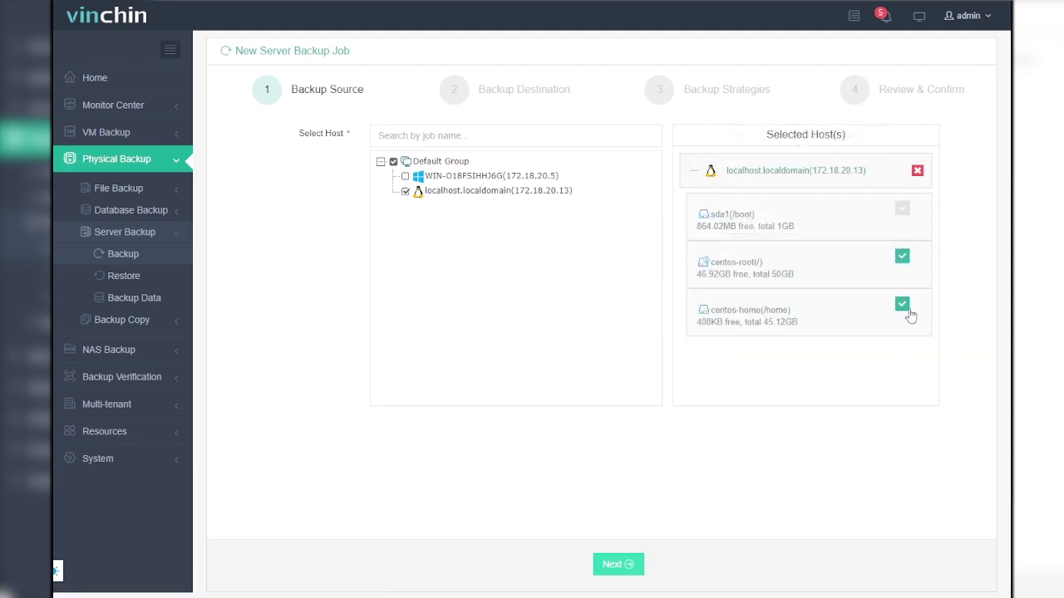
click(906, 308)
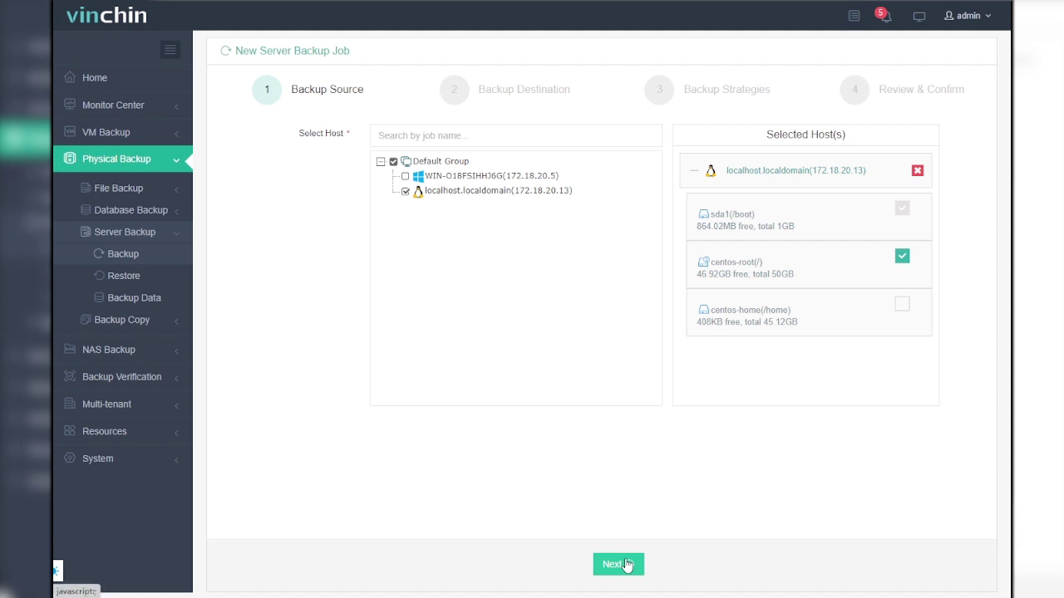
Step: Accept the default Target Node and Target Storage and advance to Backup Strategies
click(628, 566)
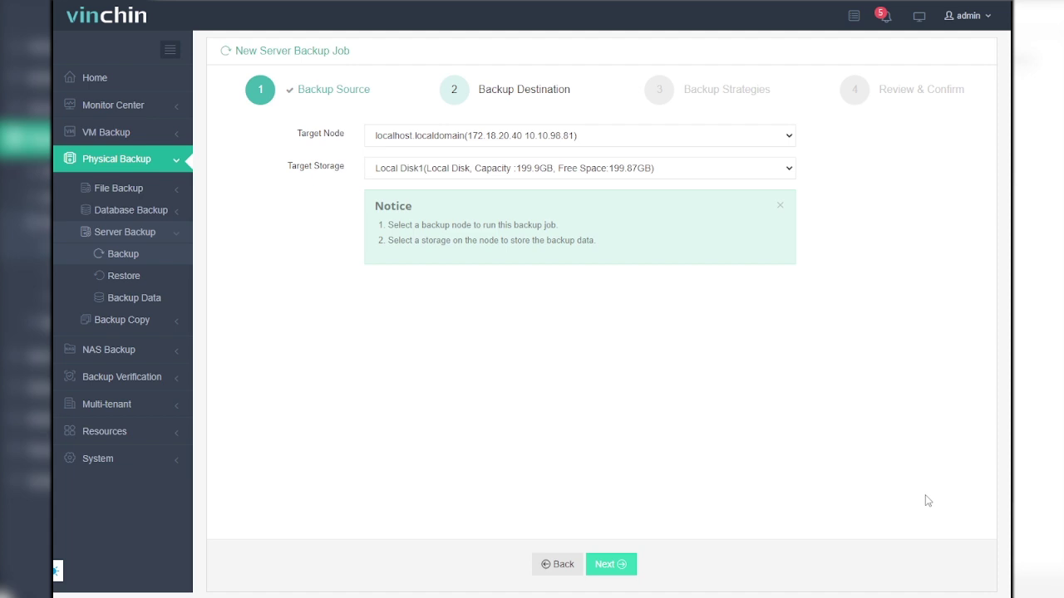
click(612, 565)
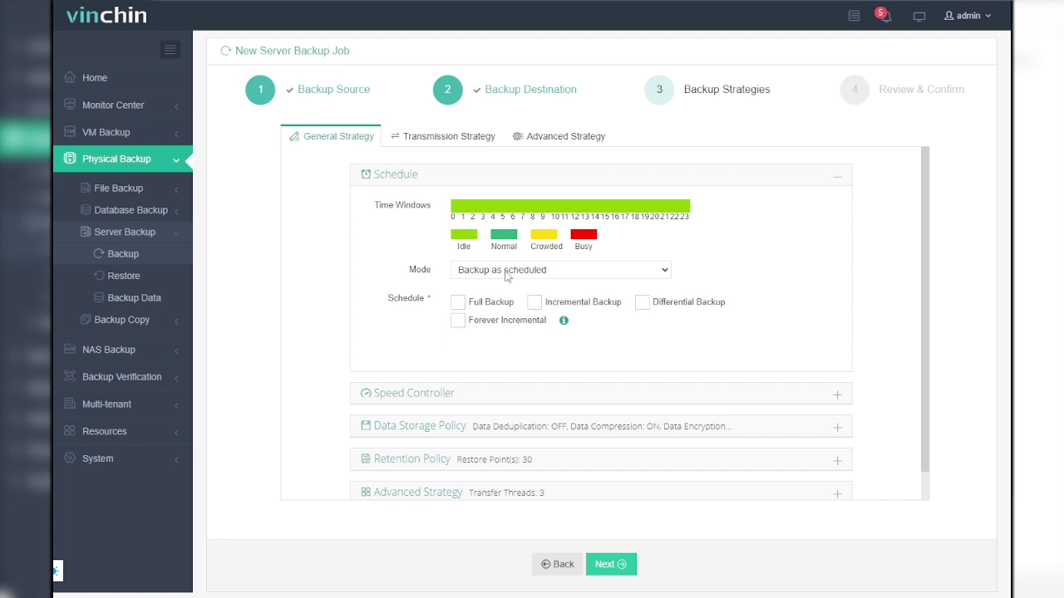
Step: Switch the mode to Once-off Backup starting 21 February 2023 at 16:55
click(506, 274)
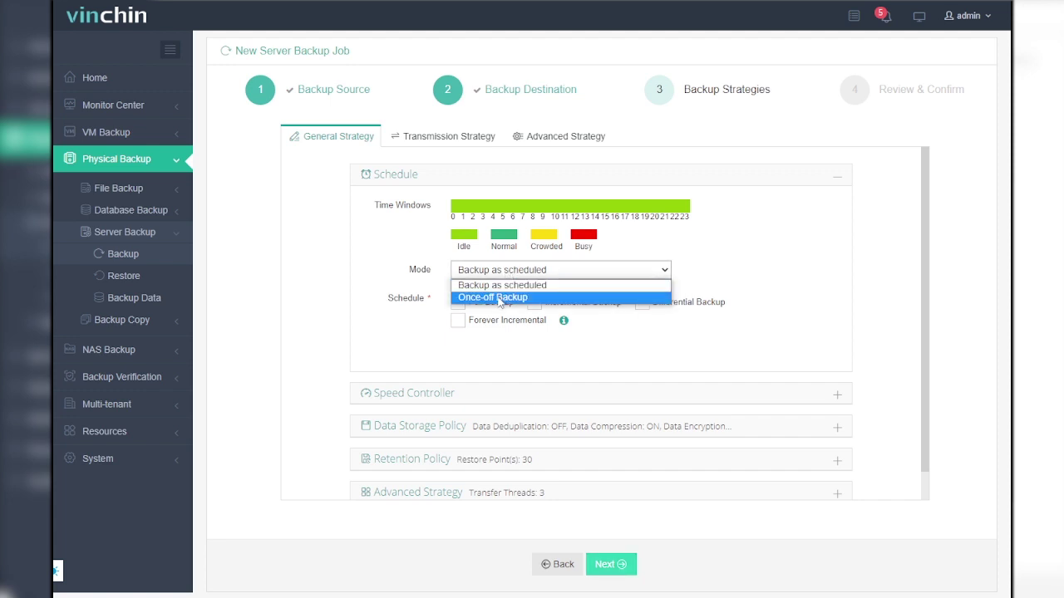
click(500, 298)
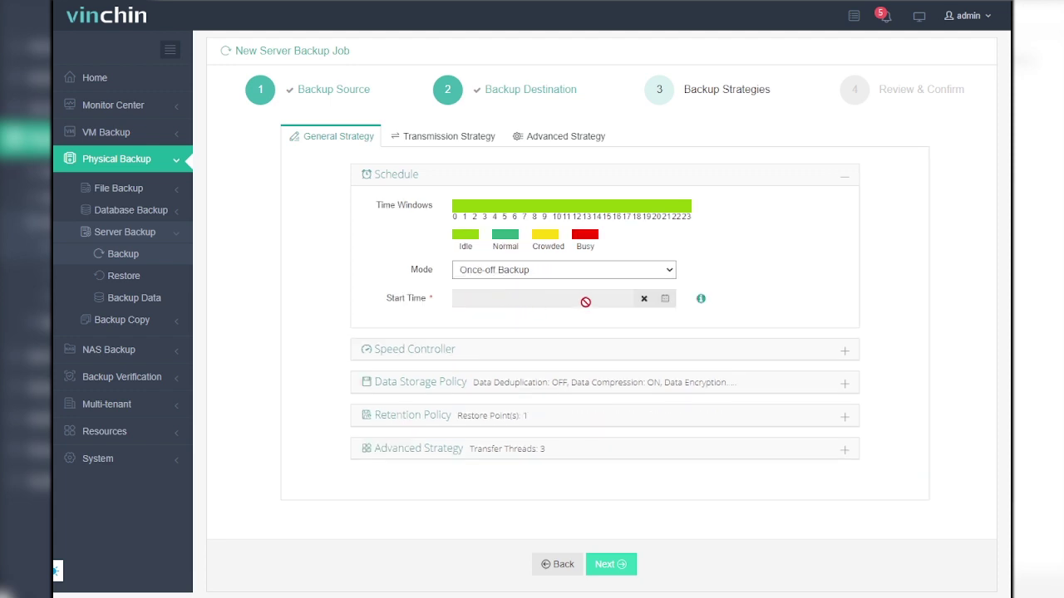
click(585, 298)
click(598, 420)
click(608, 444)
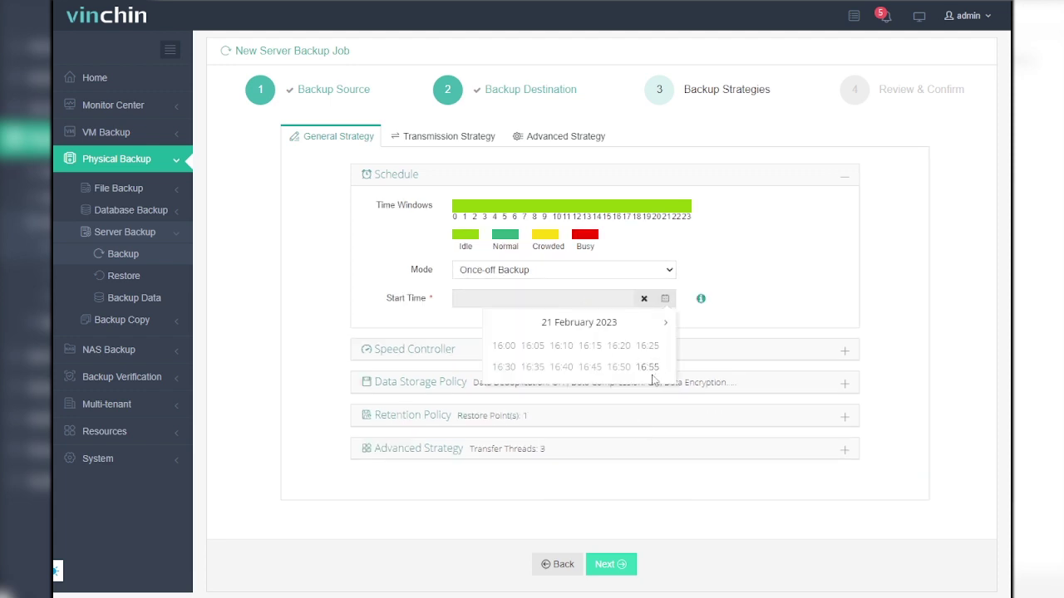
click(654, 369)
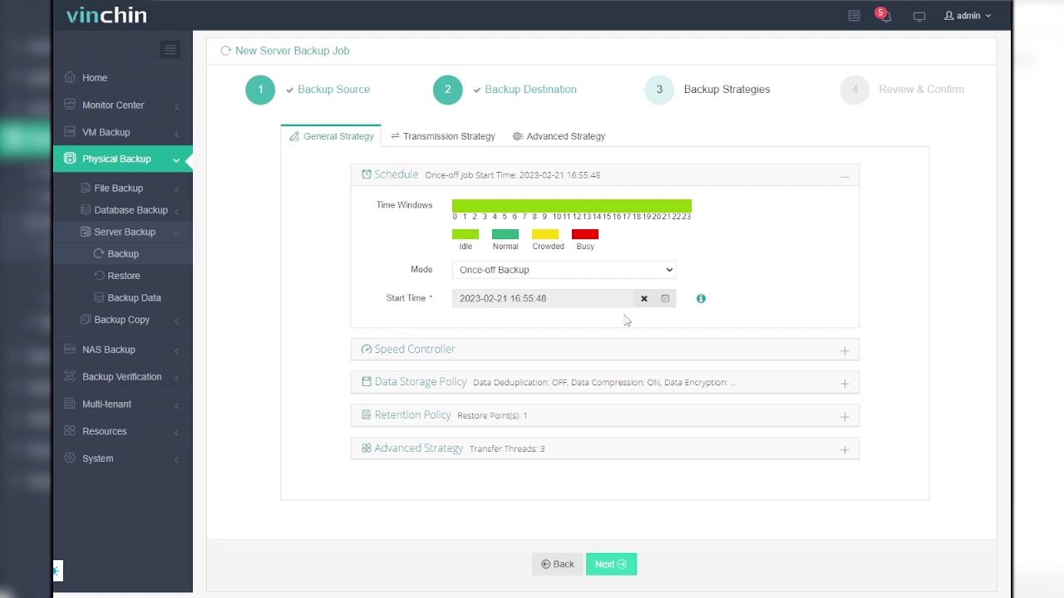
Step: Return the mode to Backup as scheduled and enable Full Backup
click(647, 275)
click(619, 285)
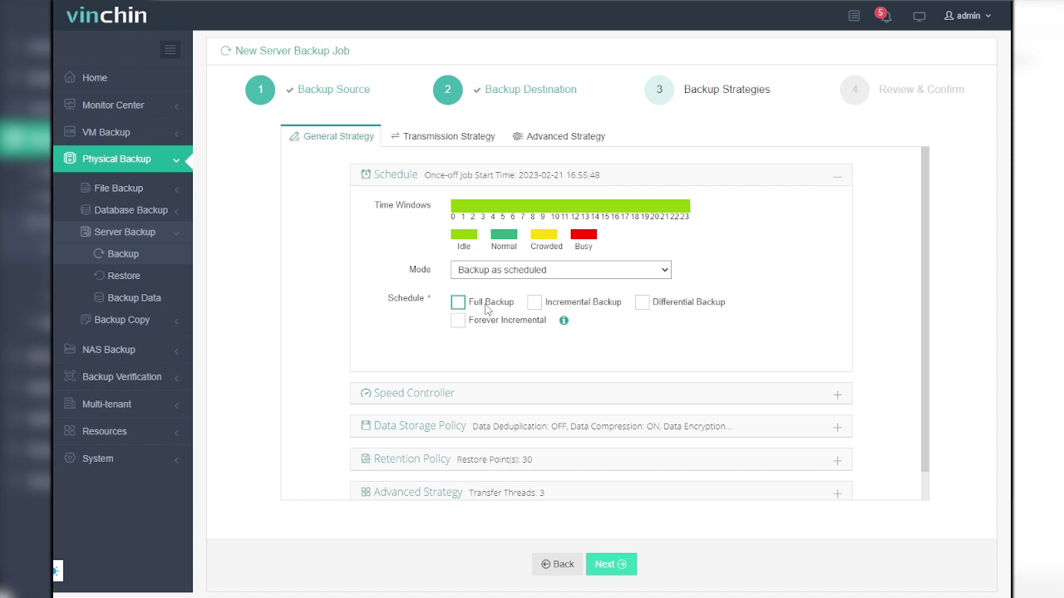
click(458, 303)
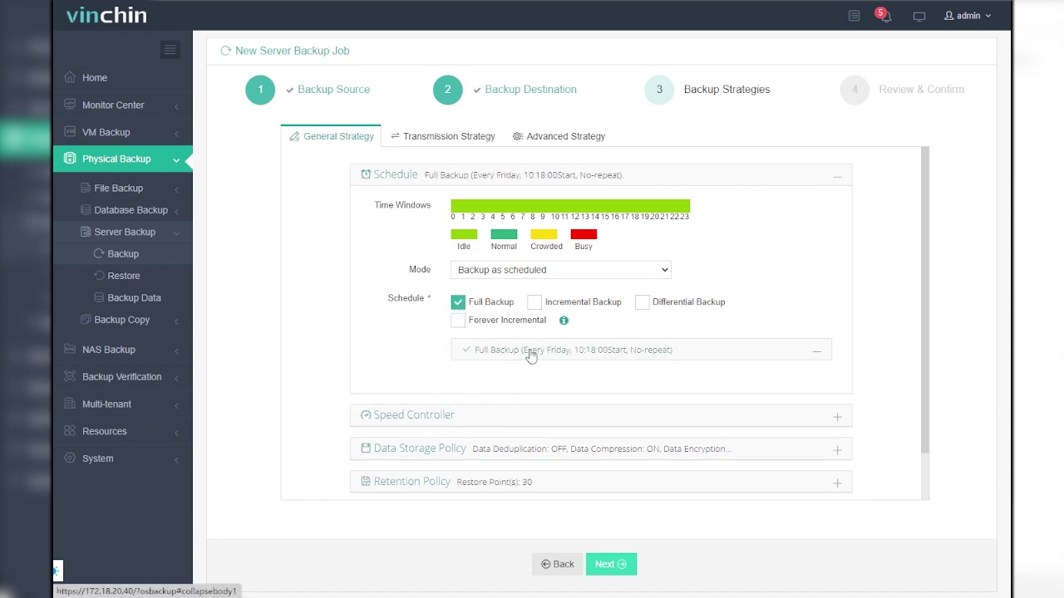
Step: Run the full backup monthly on days 1 and 15, starting at 8:18:00
scroll(501, 356, down, 1)
click(499, 314)
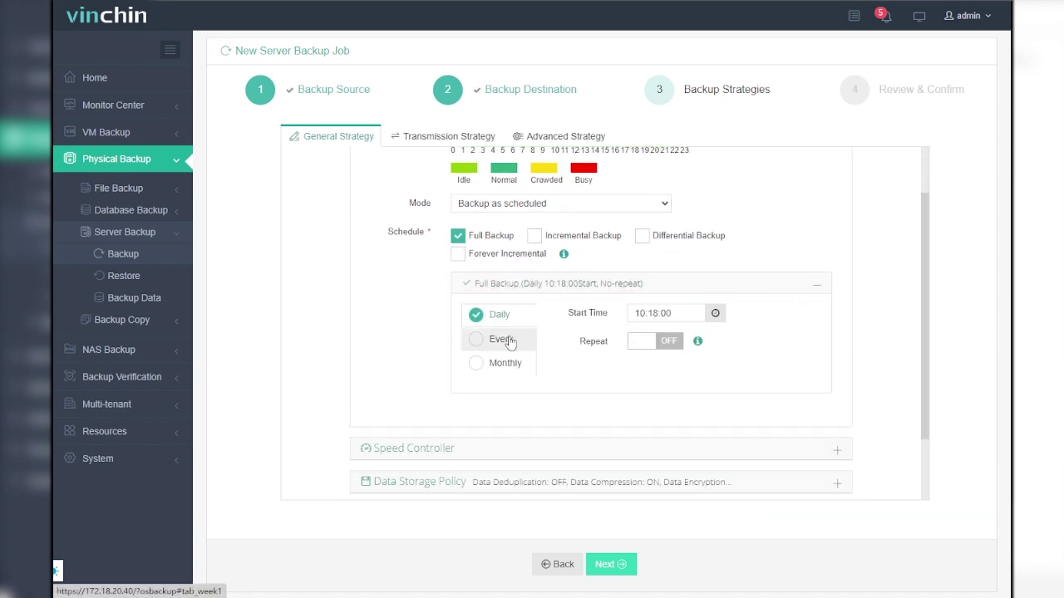
click(501, 339)
click(510, 366)
scroll(531, 387, down, 1)
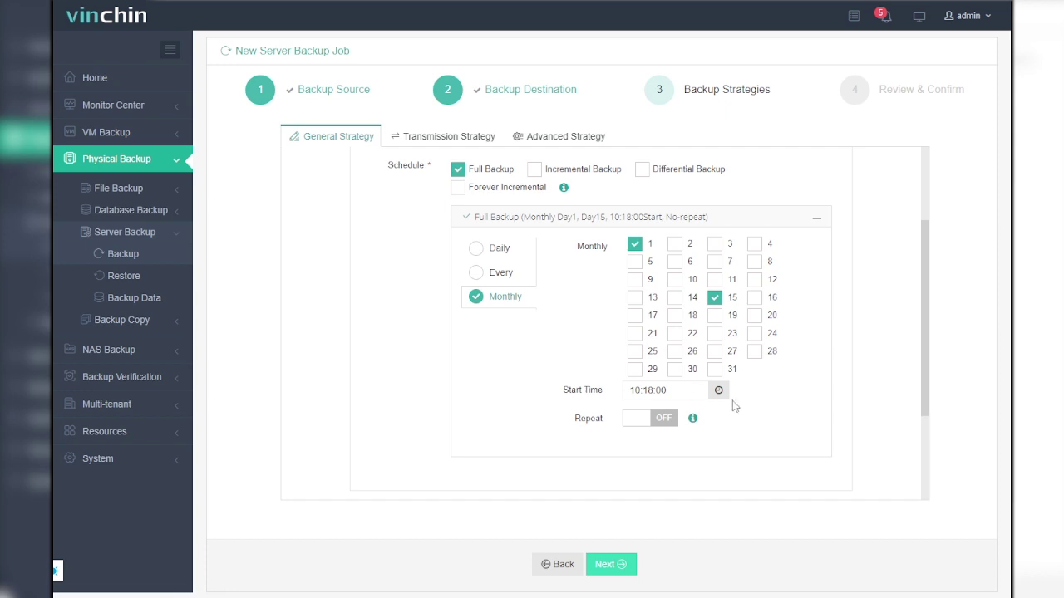
click(724, 395)
click(640, 369)
click(640, 369)
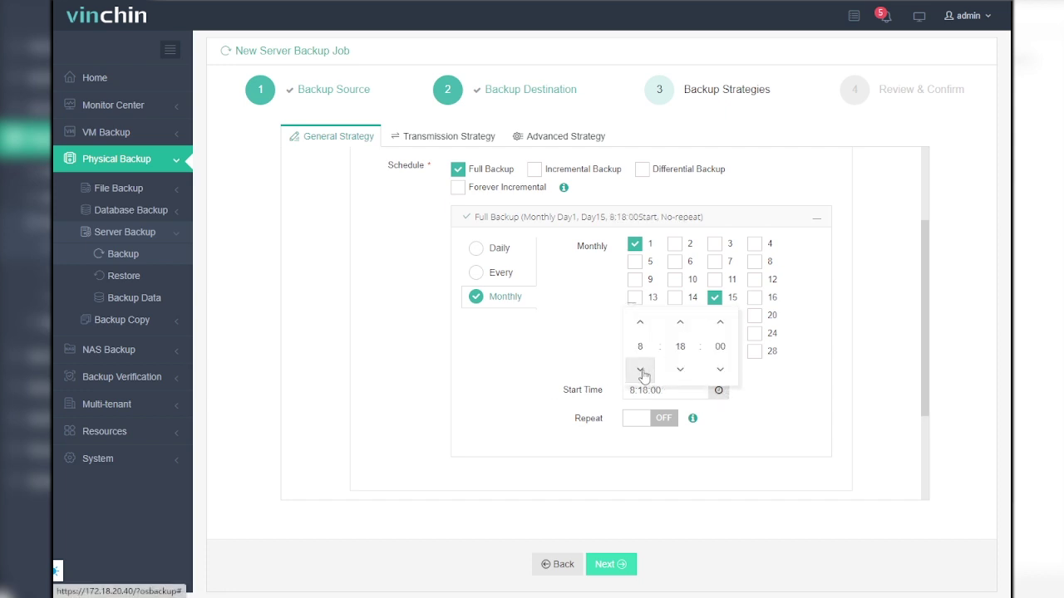
click(548, 396)
scroll(532, 391, down, 3)
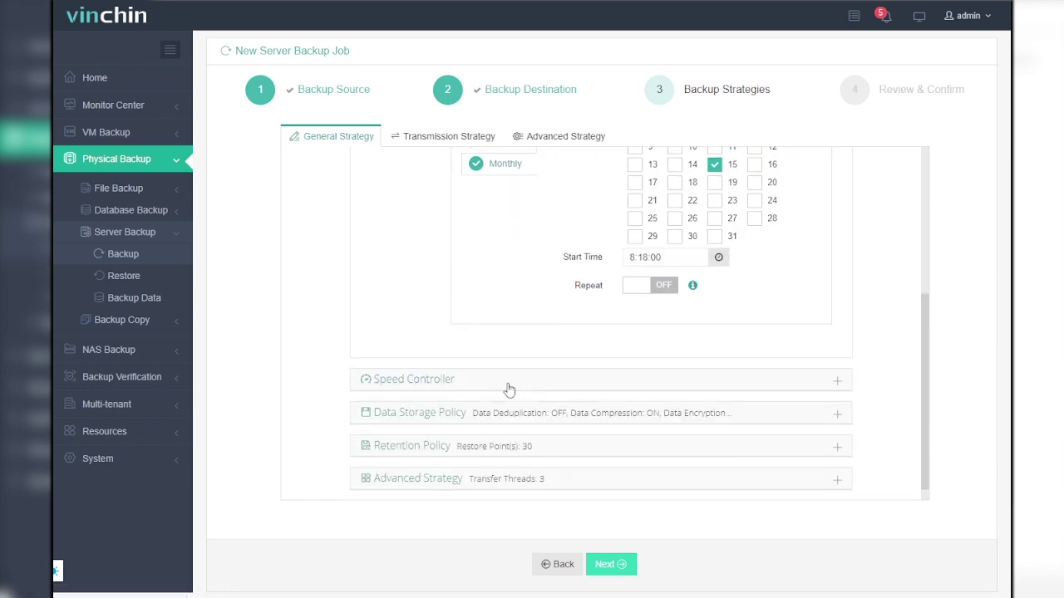
Step: Add a Permanent speed controller policy with a maximum speed of 6 MB/s
click(508, 314)
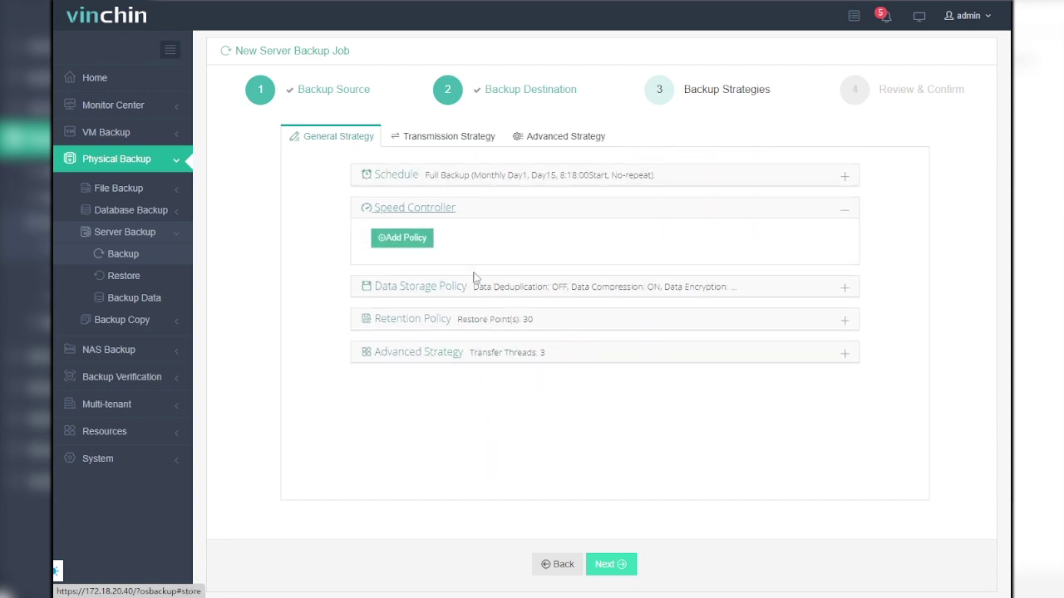
click(416, 241)
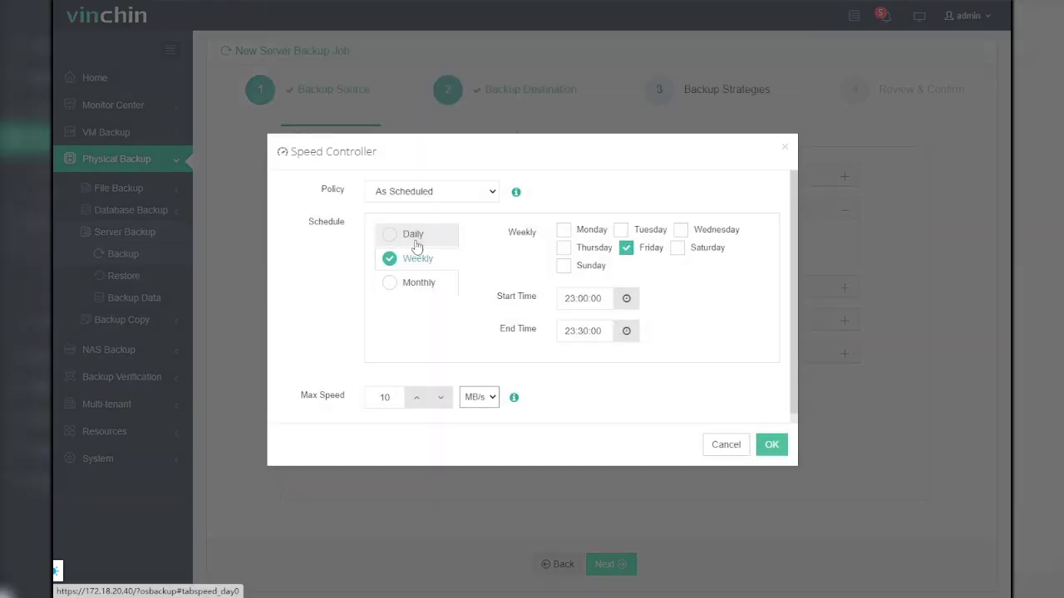
click(415, 236)
click(420, 262)
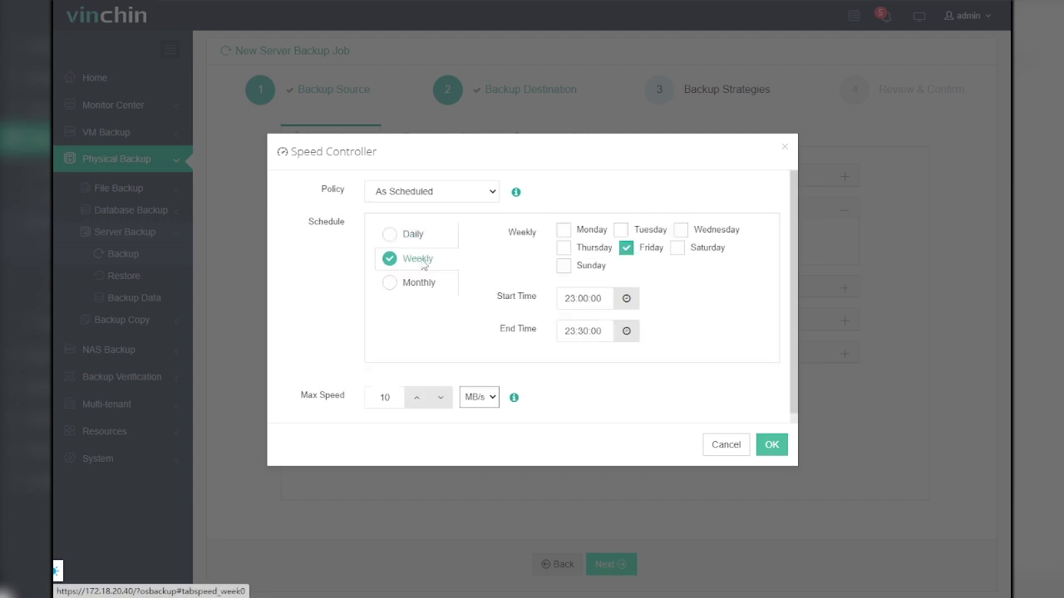
click(419, 284)
click(478, 192)
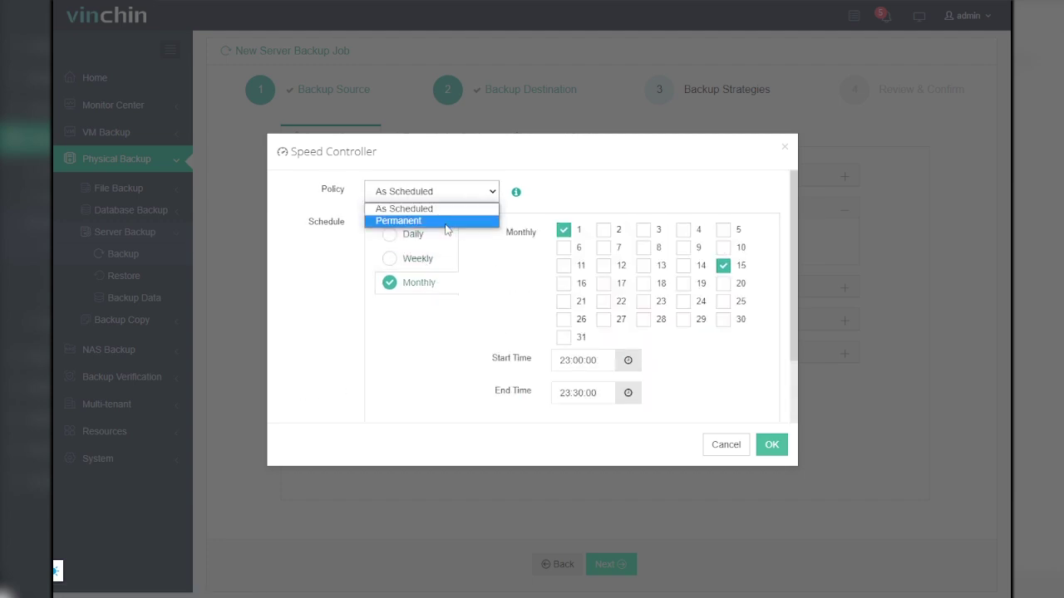
click(449, 220)
click(444, 224)
click(444, 223)
click(444, 223)
click(444, 224)
click(444, 224)
click(424, 229)
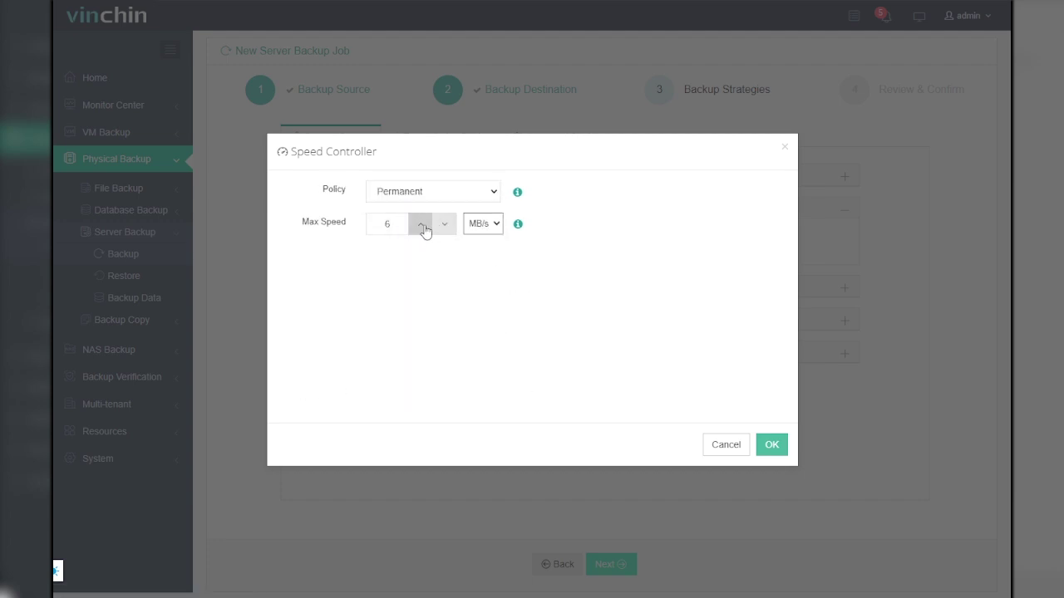
click(773, 445)
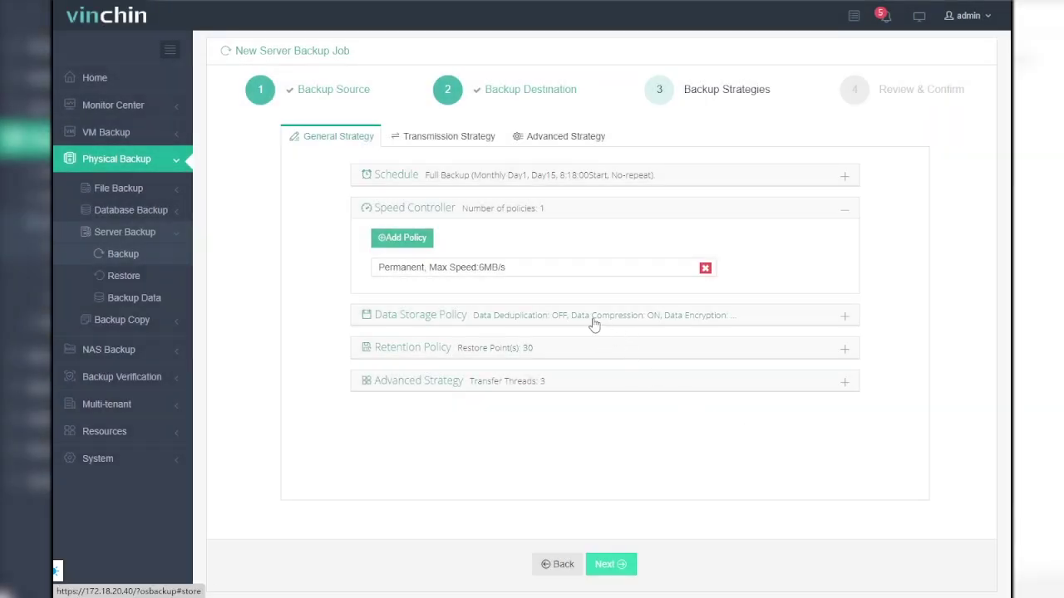
Step: Turn on Data Deduplication and Data Encryption, with Random Password, in the Data Storage Policy
click(594, 325)
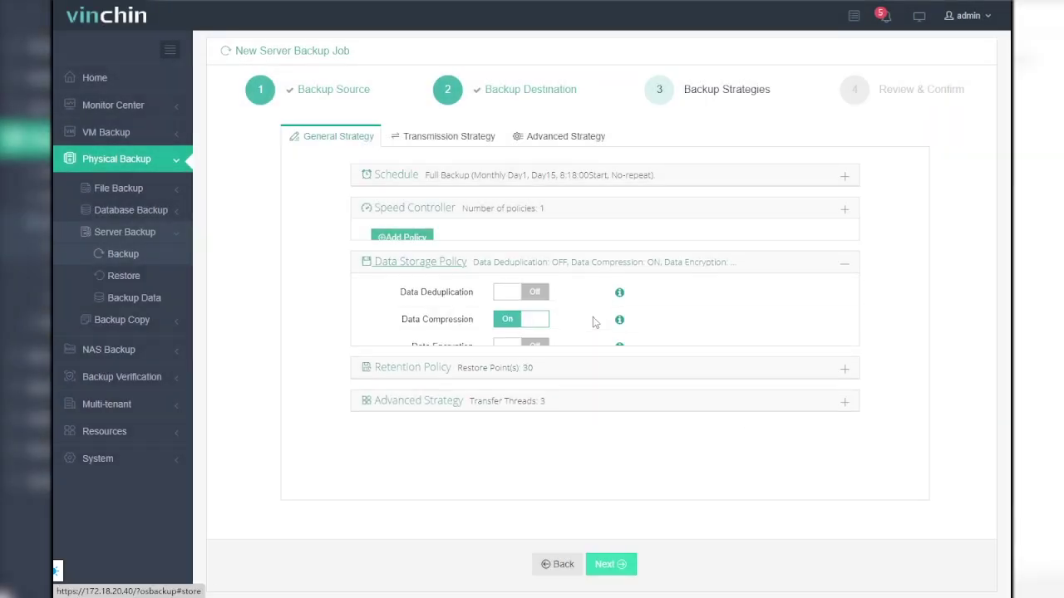
click(533, 277)
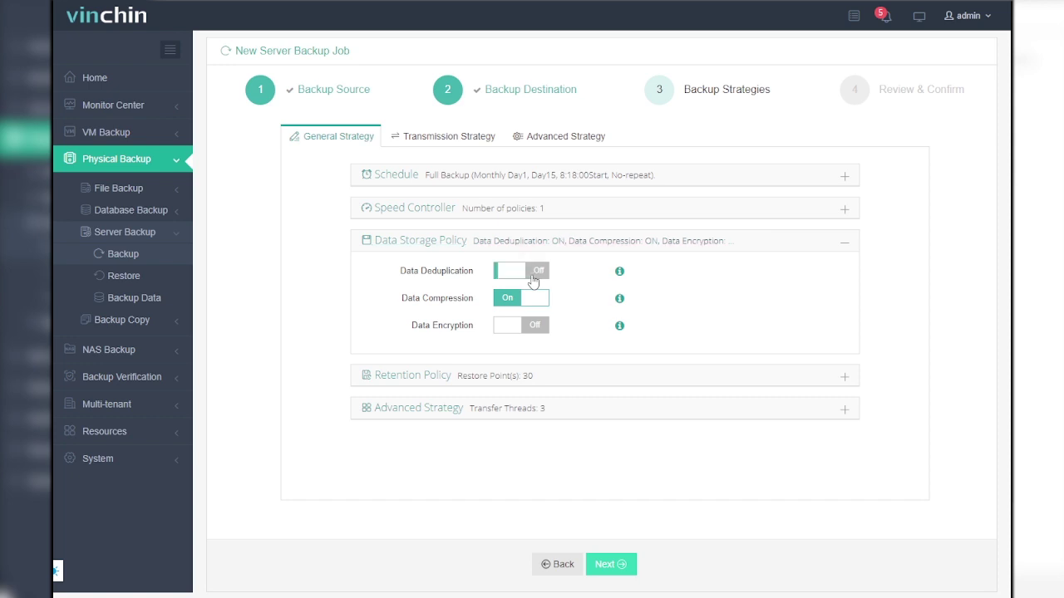
click(537, 329)
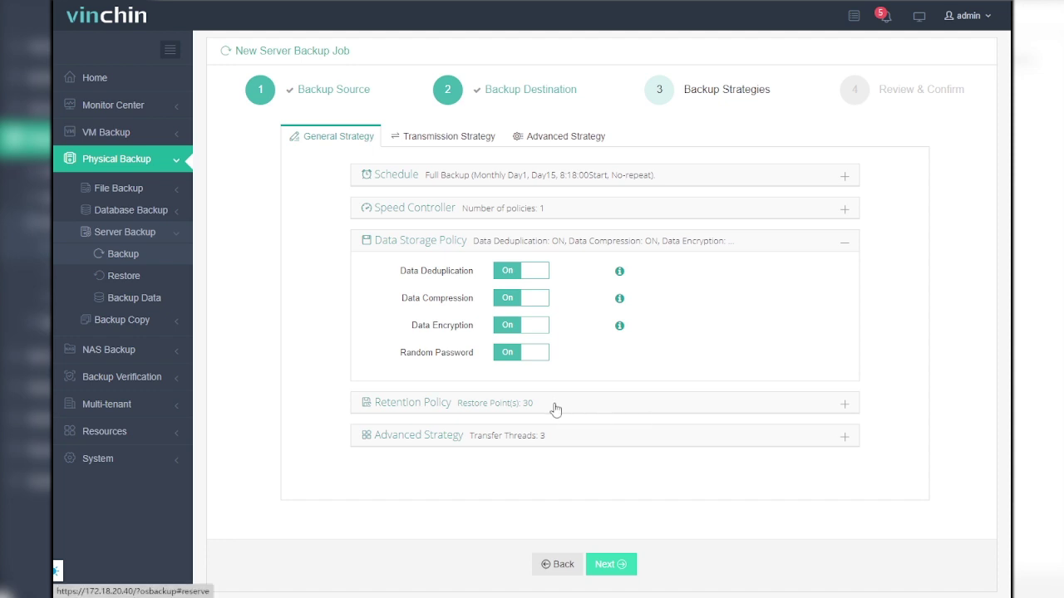
Step: Change Retention Mode to Number of Days and set Days to 10
click(554, 408)
click(586, 333)
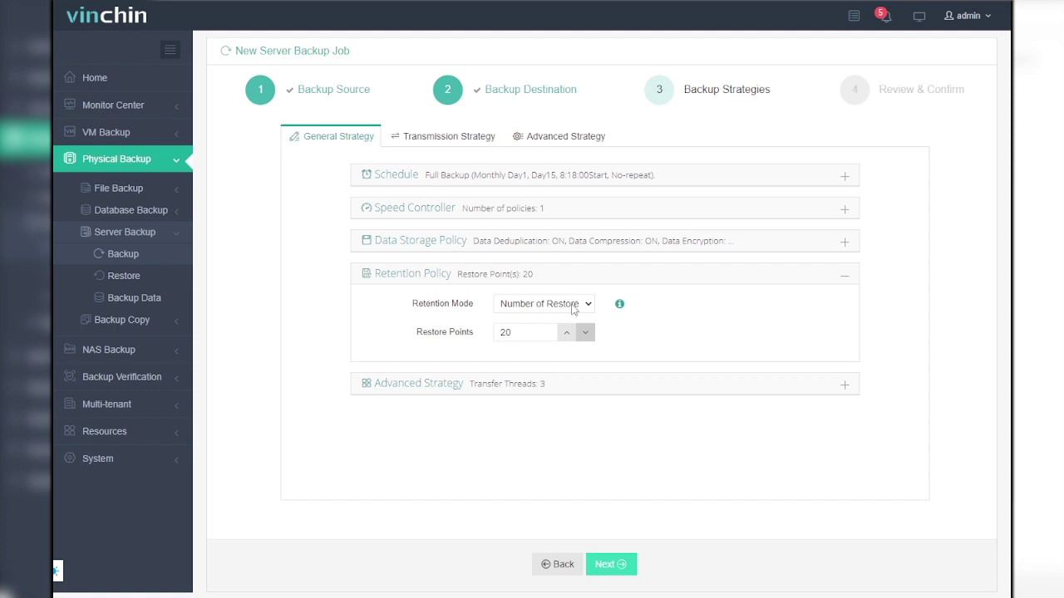
click(572, 304)
click(554, 330)
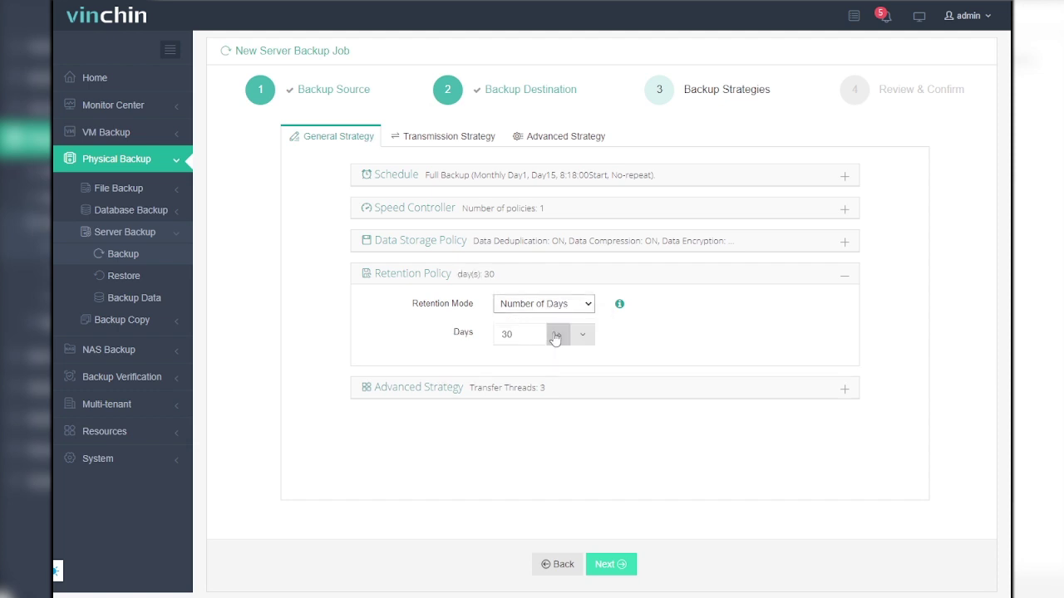
click(583, 334)
click(585, 337)
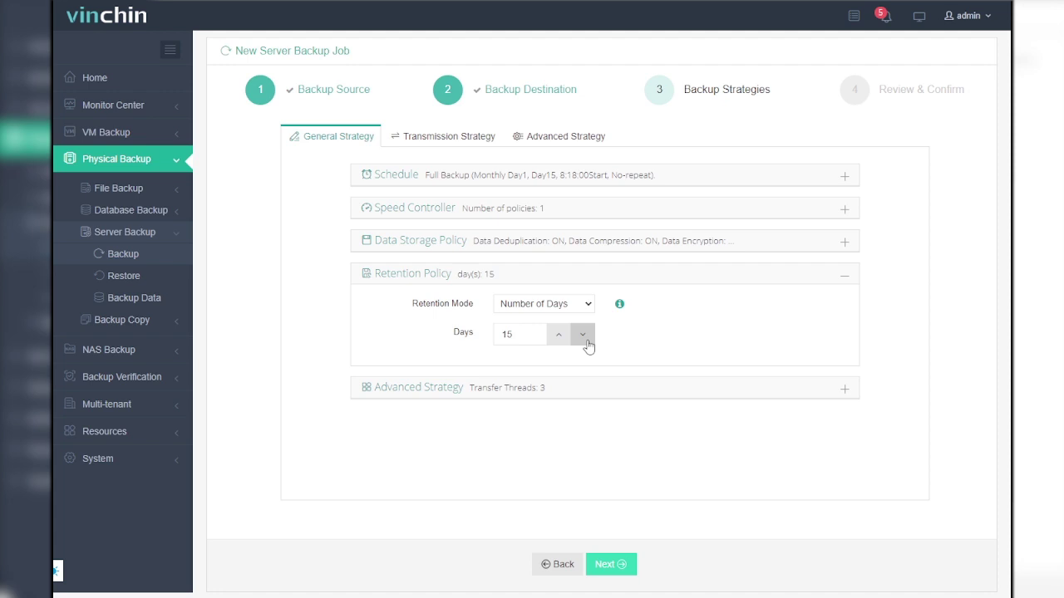
click(585, 340)
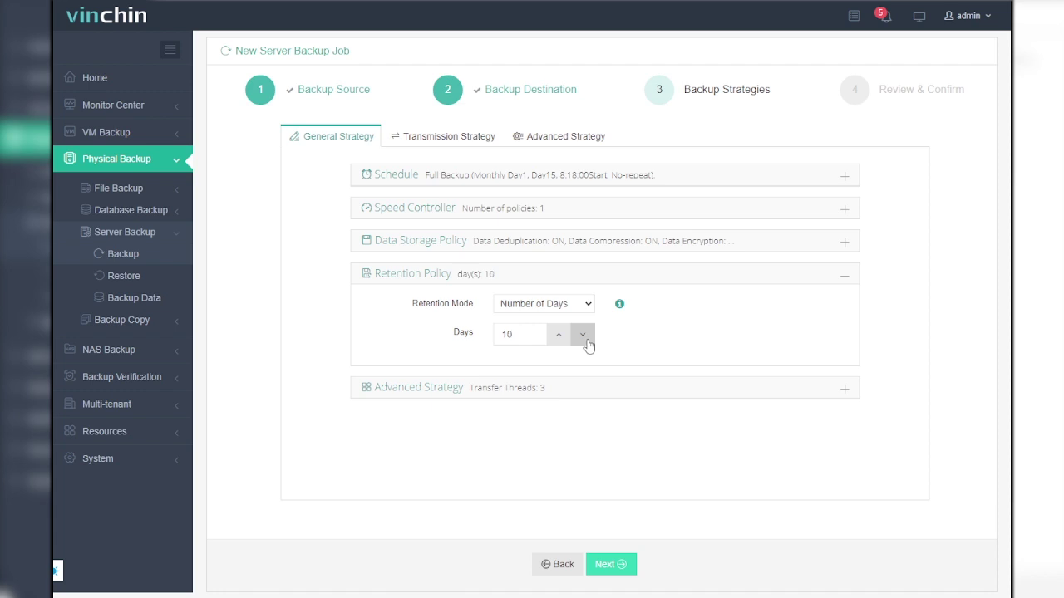
Step: Set Transfer Threads to 8 under Advanced Strategy
click(605, 394)
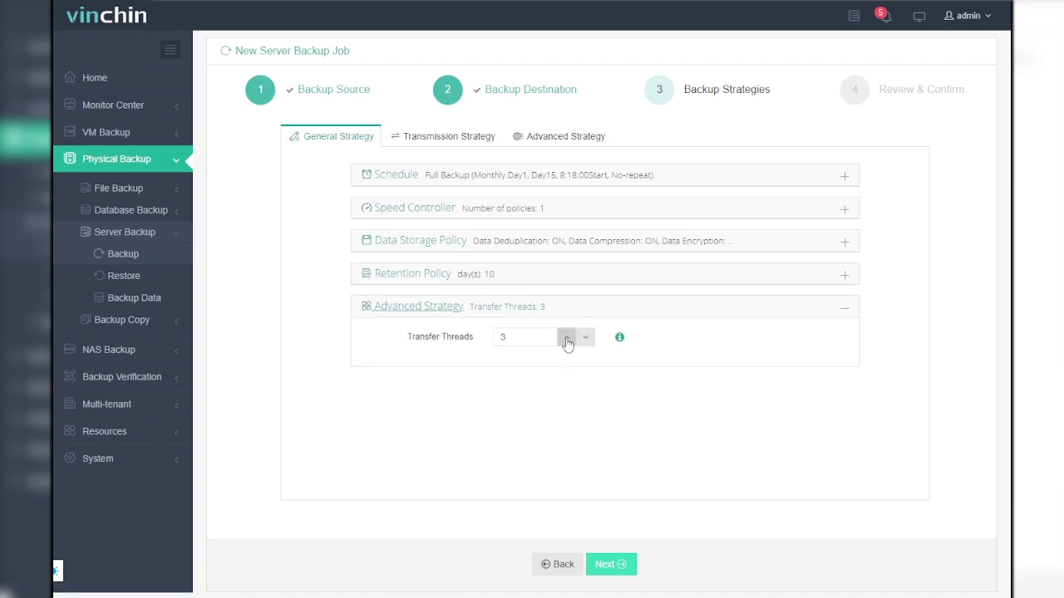
click(566, 340)
click(566, 340)
click(566, 340)
click(566, 339)
click(566, 340)
Step: Turn on Encrypted Transfer over the 10.10.98.81:22711 transmission network, then view the Advanced Strategy settings
click(446, 138)
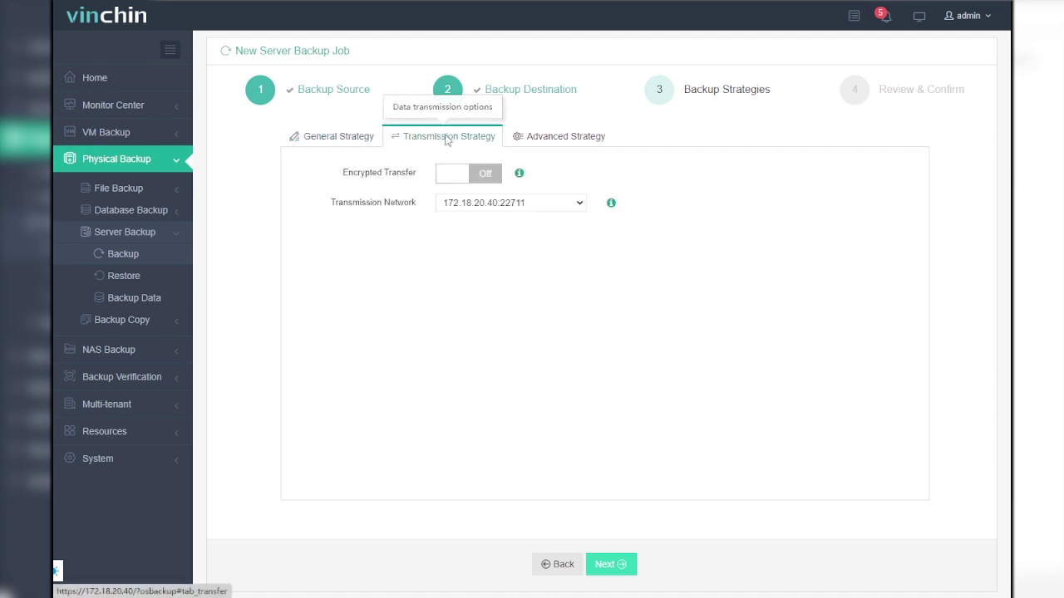
click(479, 178)
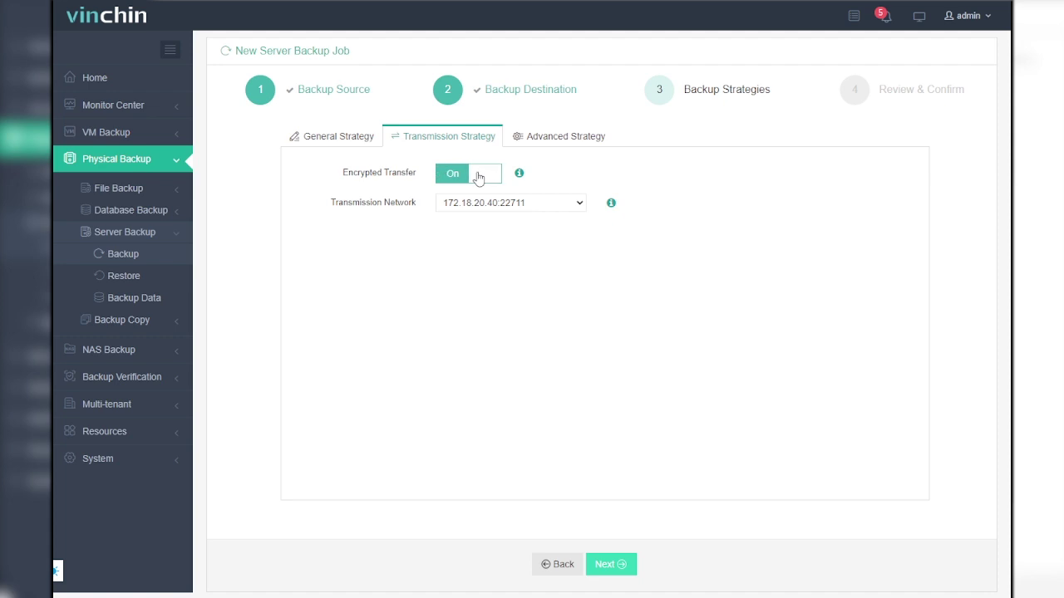
click(575, 206)
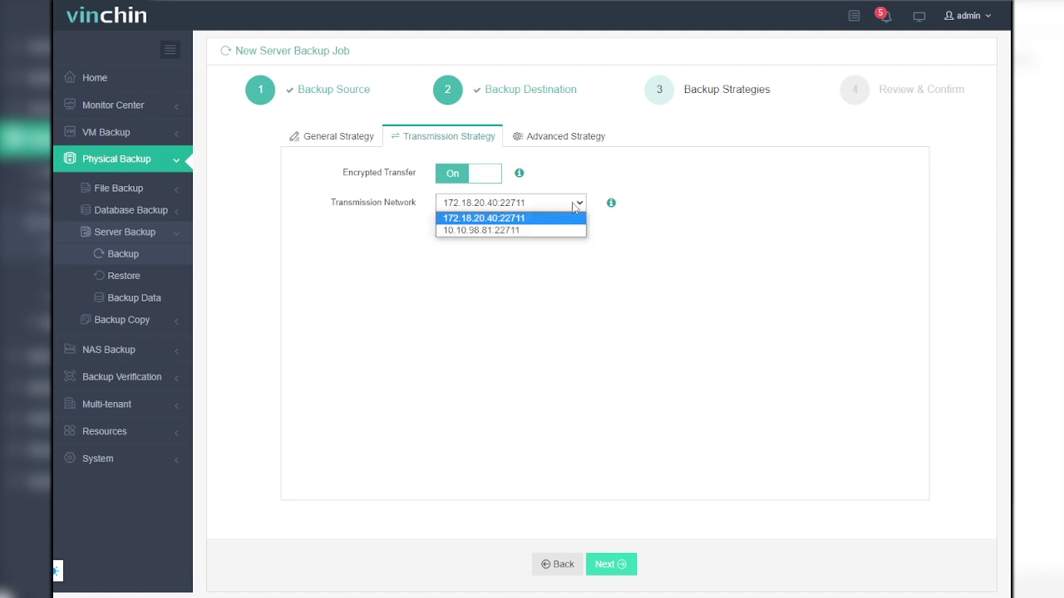
click(541, 231)
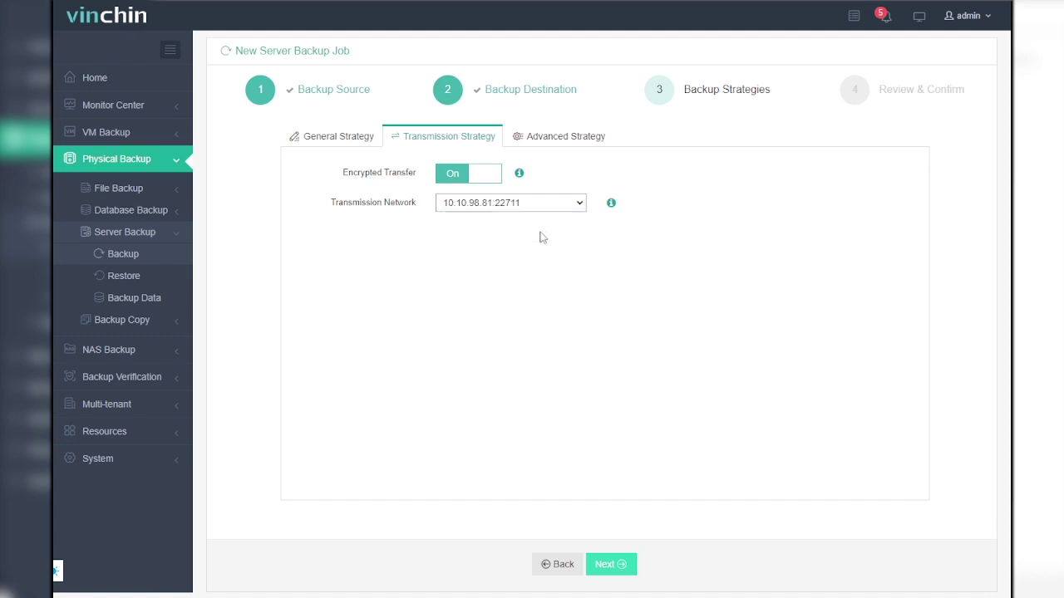
click(556, 140)
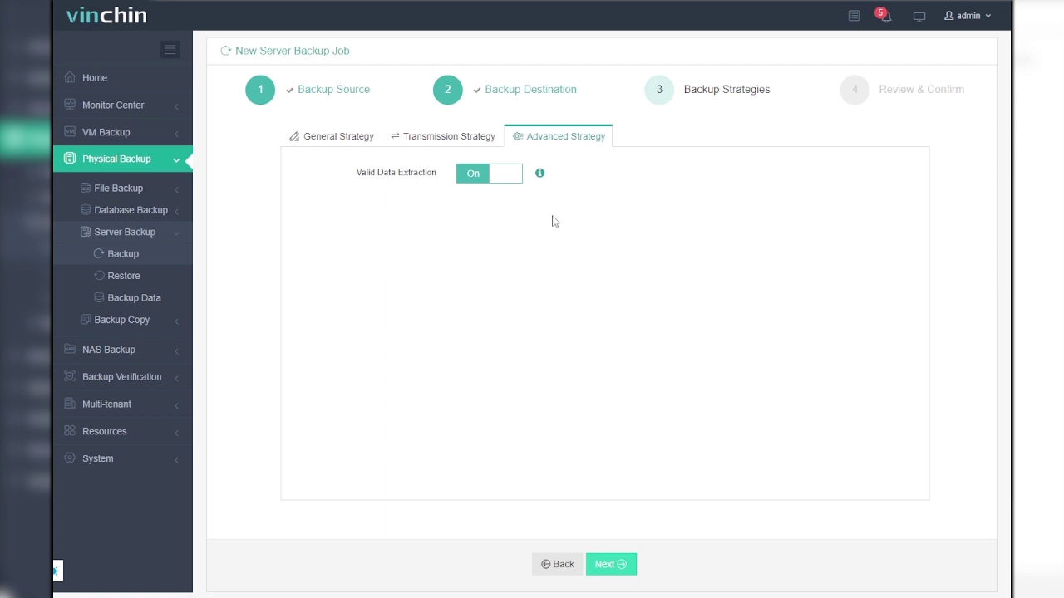
Step: On the review page, replace the job name with 'server backup 1' and submit the job
click(616, 563)
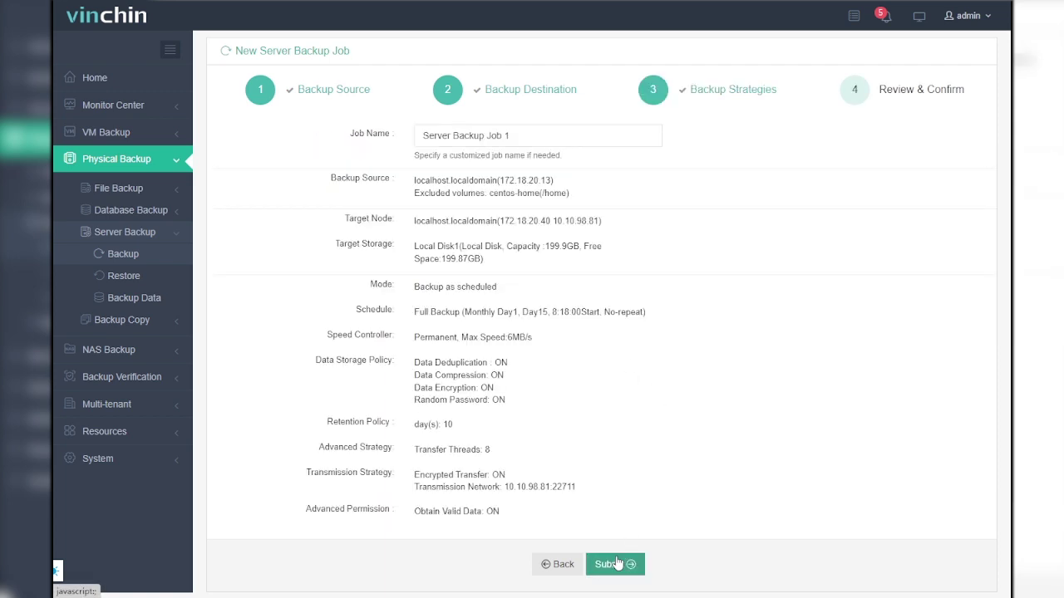
click(527, 135)
key(ctrl+a)
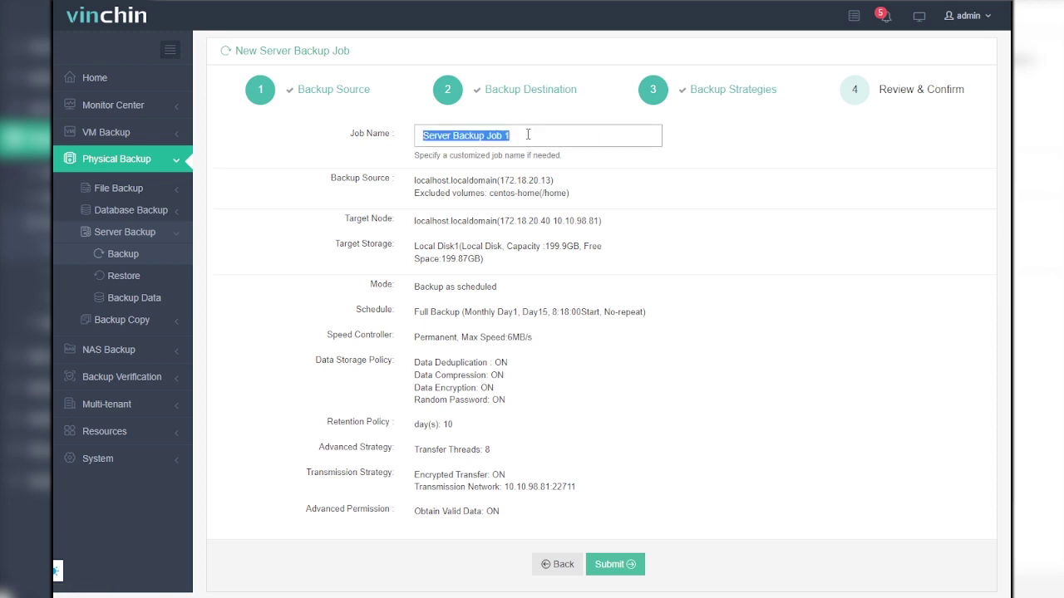
text(server backup)
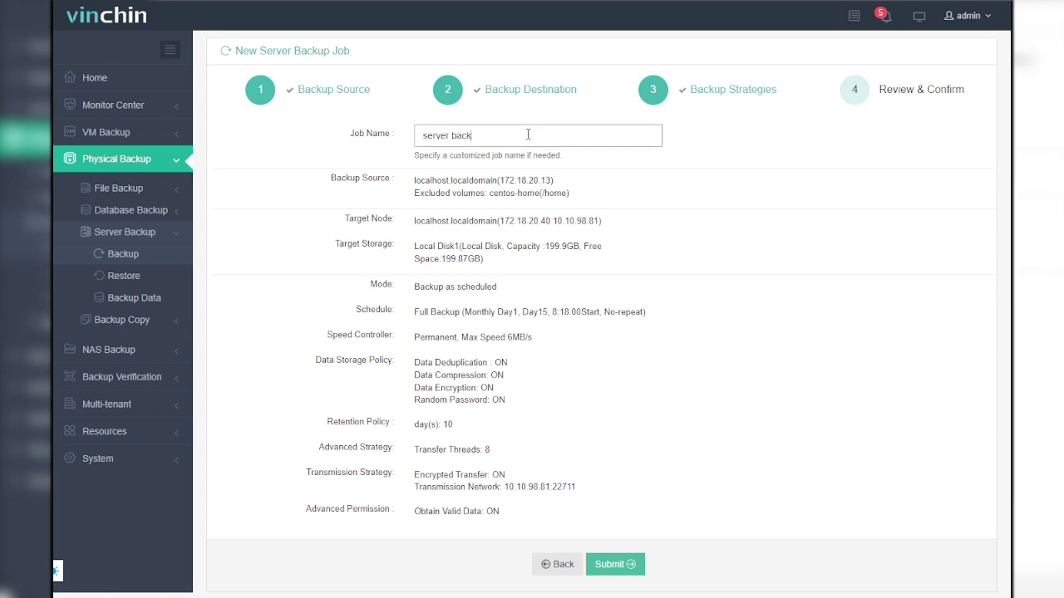
text( 1)
click(630, 481)
click(616, 564)
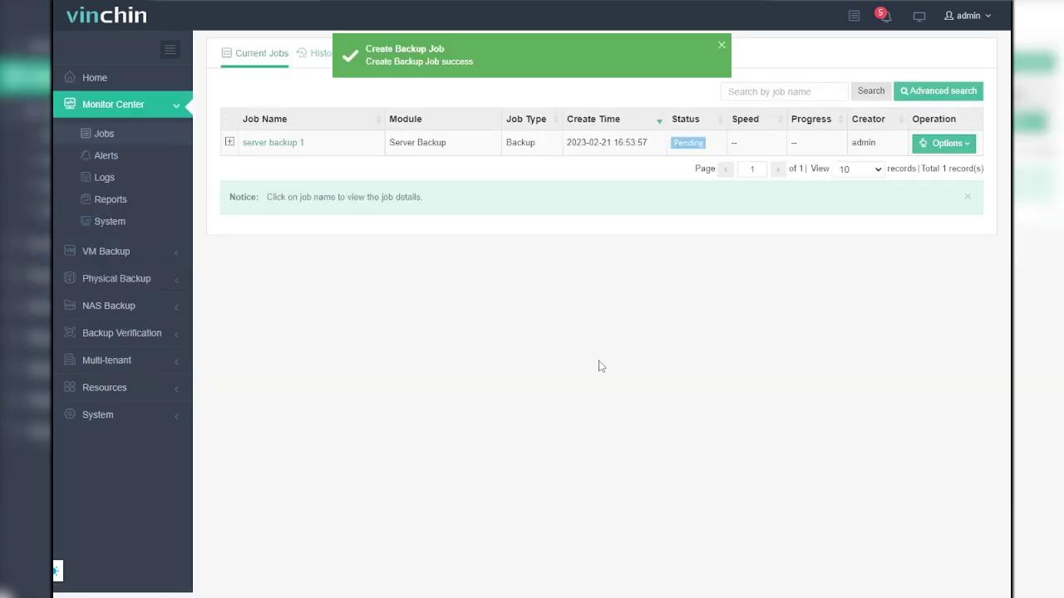
click(292, 142)
click(309, 327)
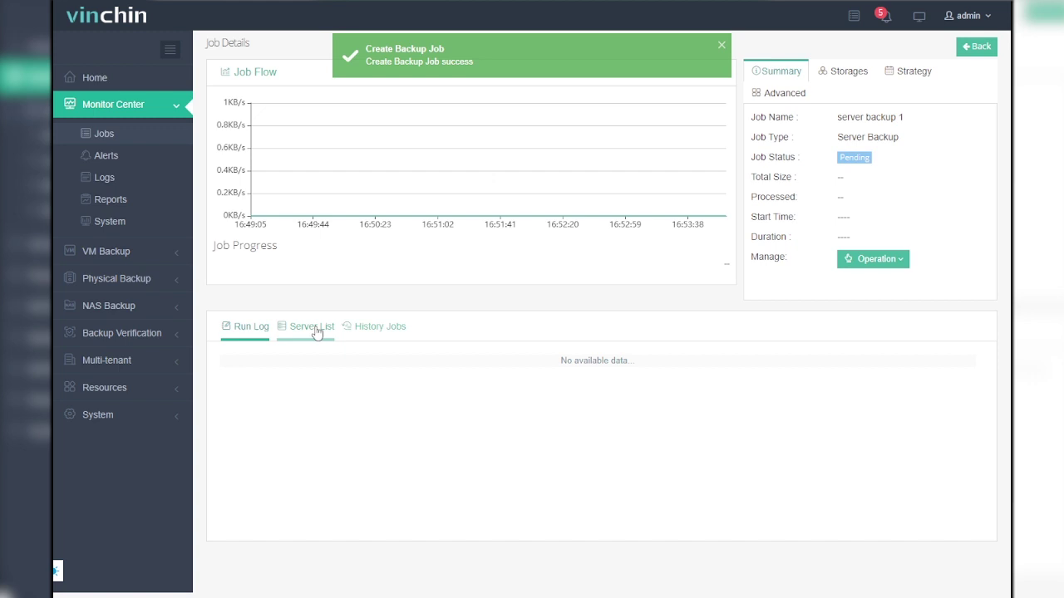
click(236, 429)
click(258, 425)
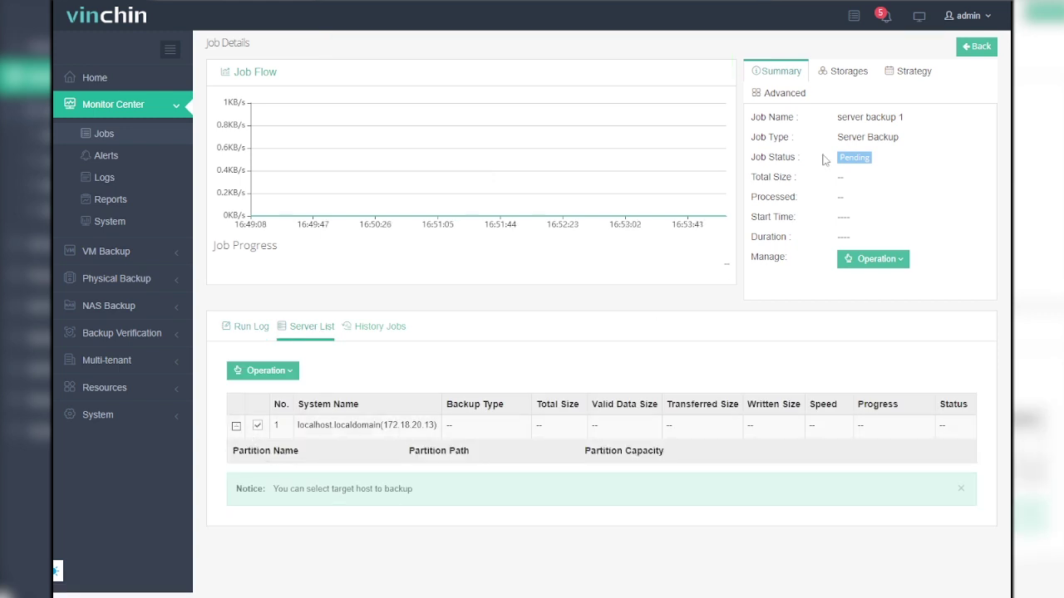
click(842, 72)
click(919, 83)
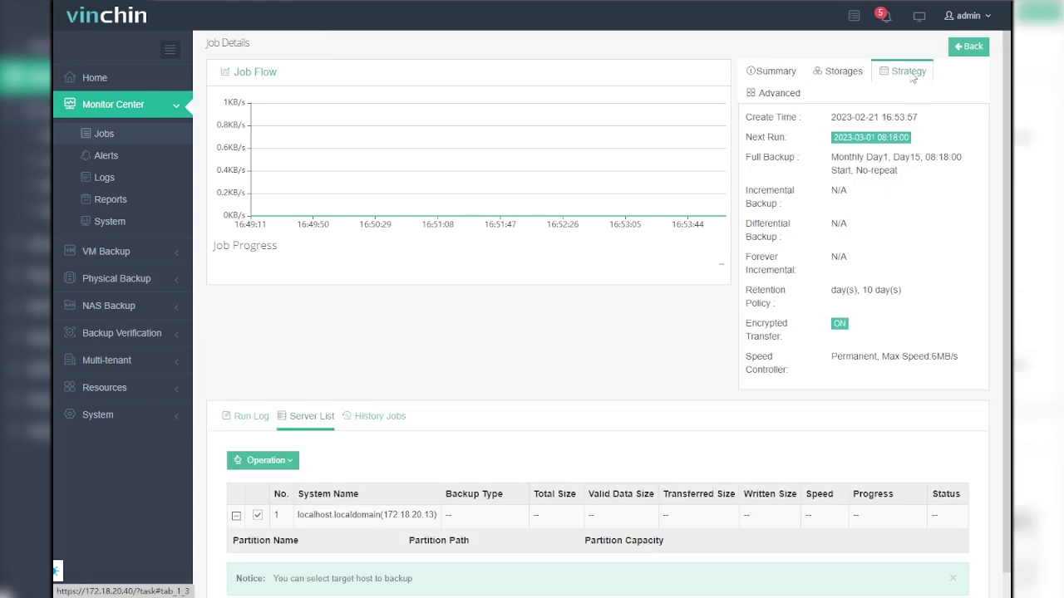